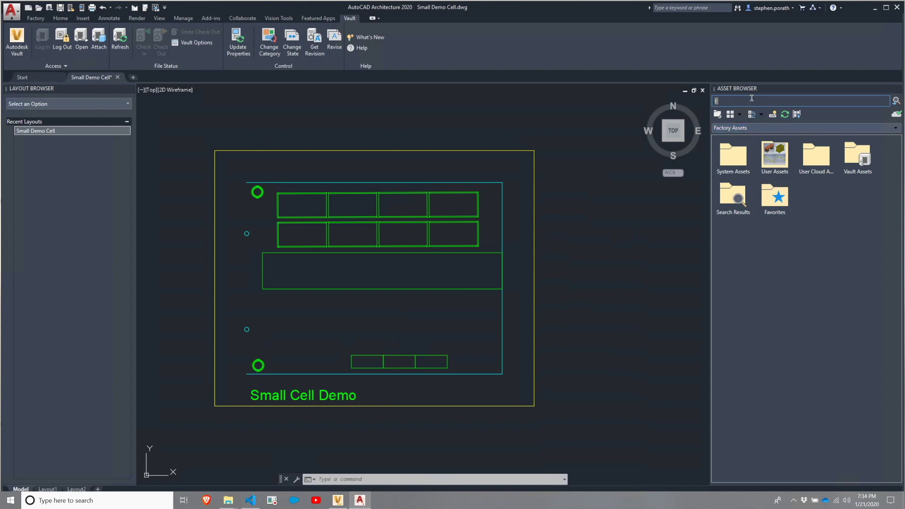
- Search the asset browser for 'forklift' to list the Forklift Truck variants
{"action": "type", "text": "forklift"}
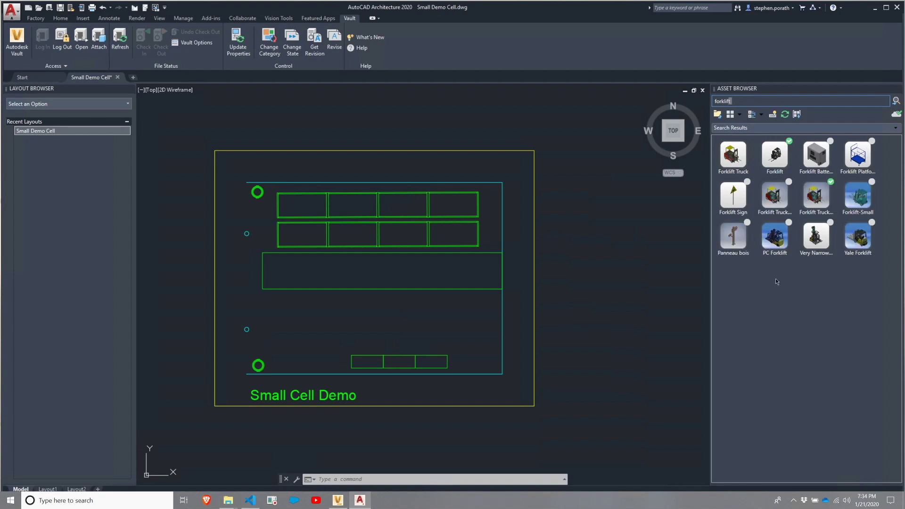
{"action": "mouse_move", "coordinate": [817, 200]}
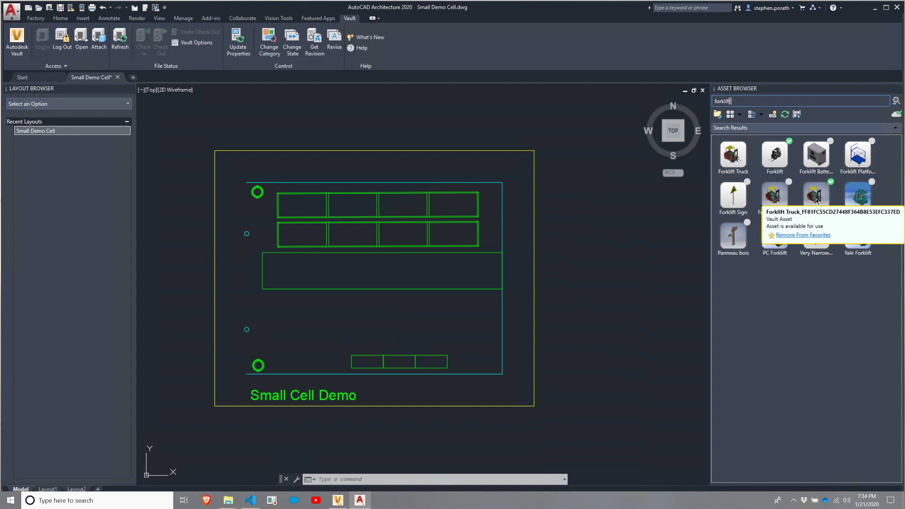
- Place a Forklift Truck right of centre in the cell, rotated 180°
{"action": "left_click", "coordinate": [817, 201]}
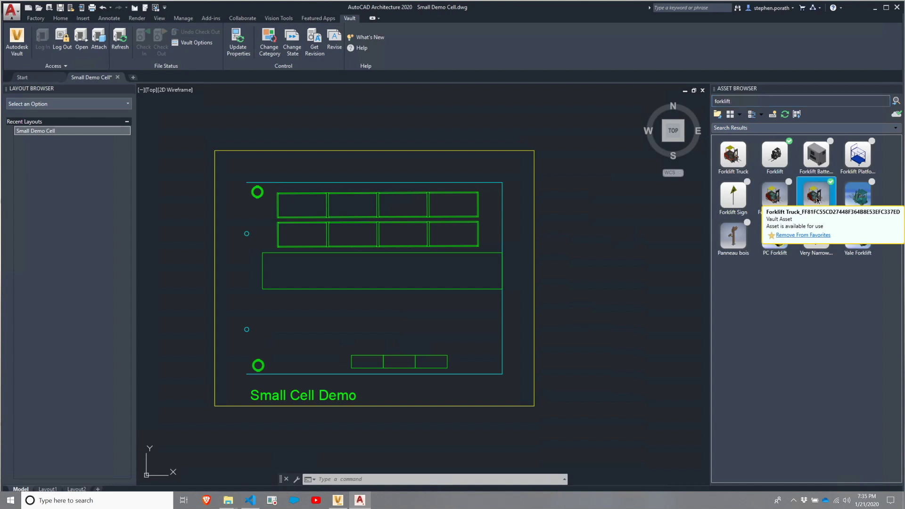
{"action": "left_click_drag", "start_coordinate": [817, 200], "coordinate": [640, 221]}
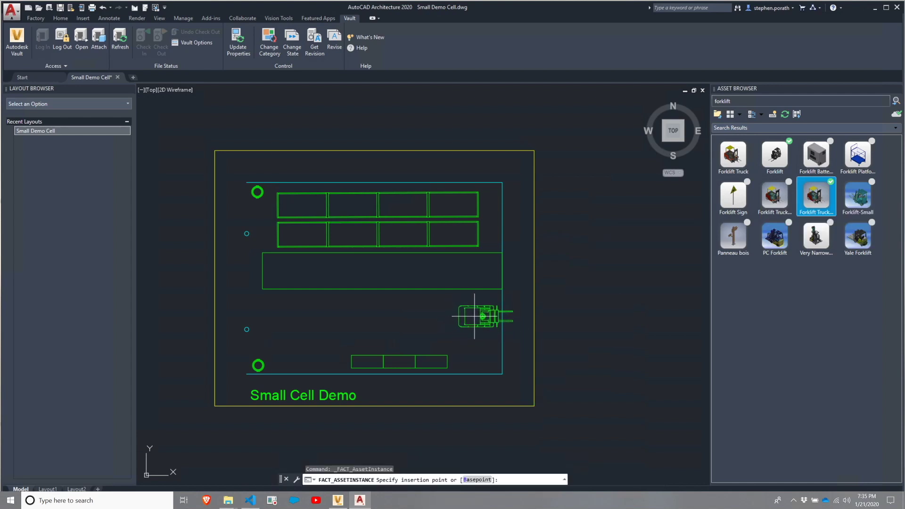
{"action": "left_click", "coordinate": [476, 316]}
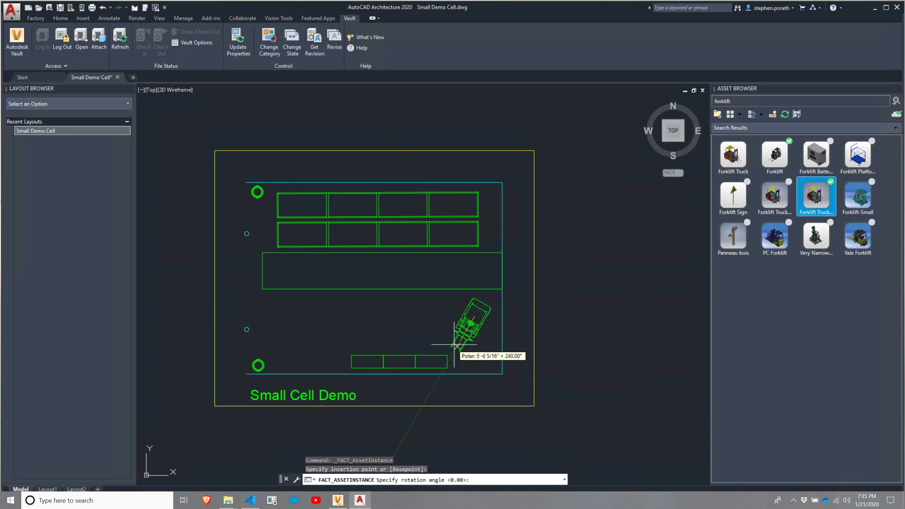
{"action": "left_click", "coordinate": [418, 316]}
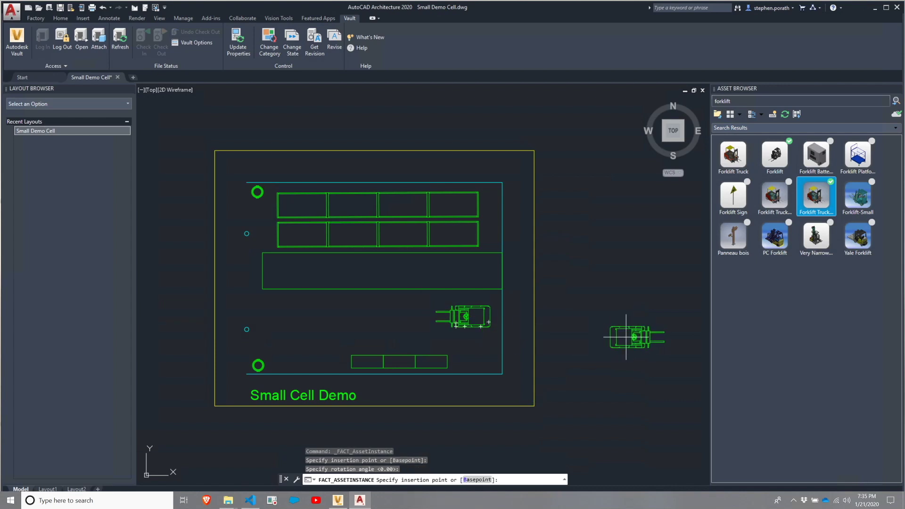
{"action": "key", "text": "Escape"}
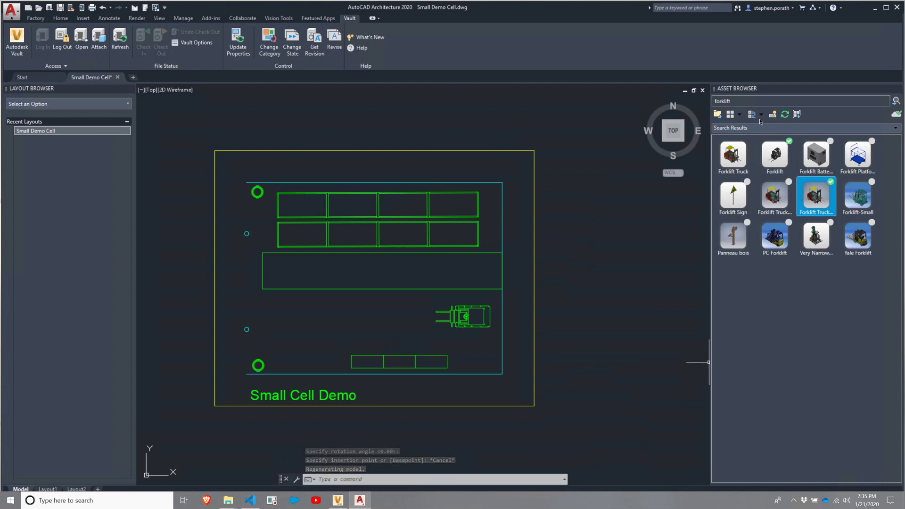
{"action": "double_click", "coordinate": [744, 99]}
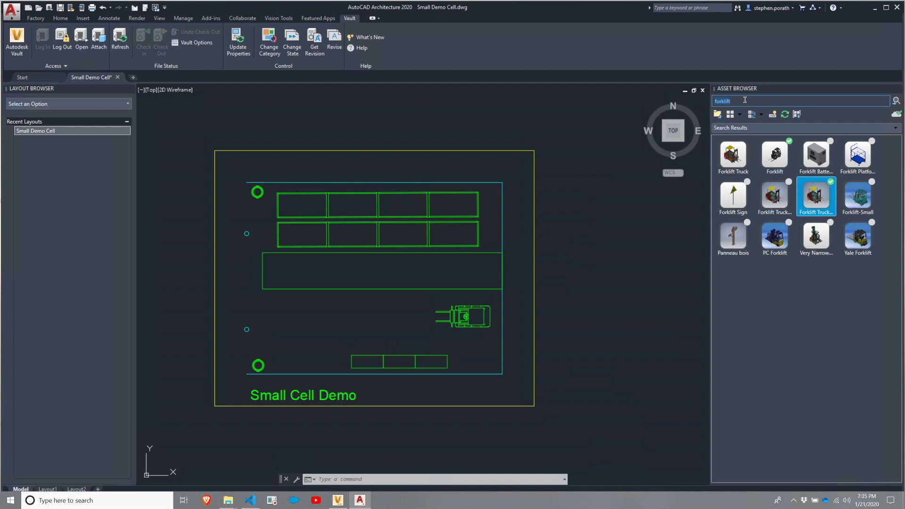
- Browse Vault Assets to the FactoryAssets library, peek into FMC_Assets, and find Straight Belt Conveyor
{"action": "left_click", "coordinate": [717, 114]}
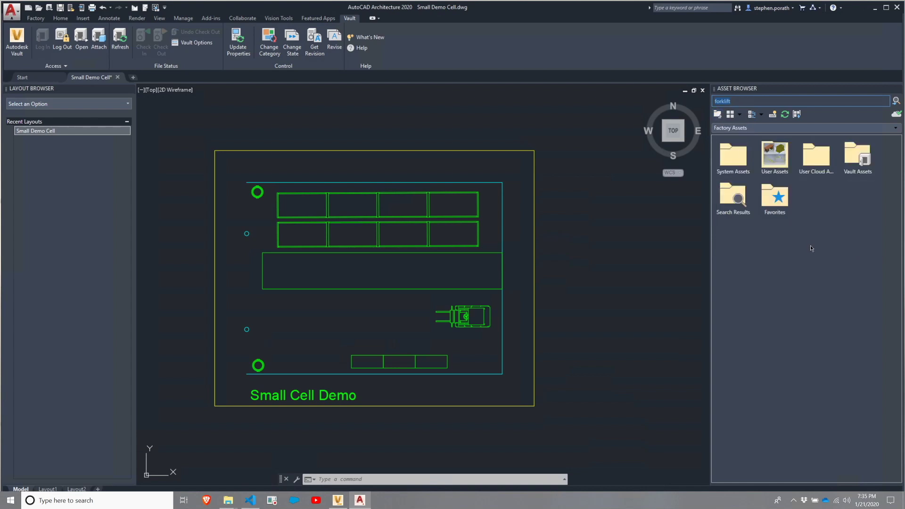
{"action": "double_click", "coordinate": [858, 156]}
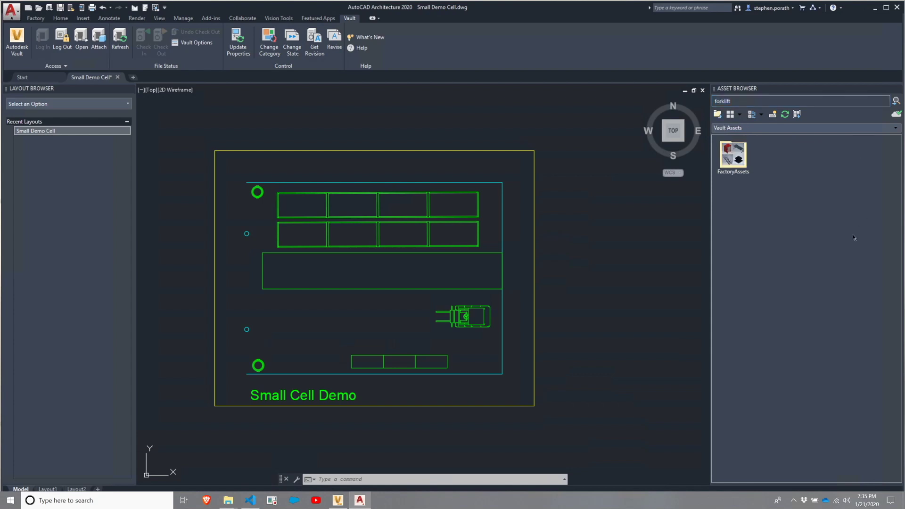
{"action": "double_click", "coordinate": [732, 154]}
{"action": "scroll", "coordinate": [828, 287], "scroll_direction": "down", "scroll_amount": 1}
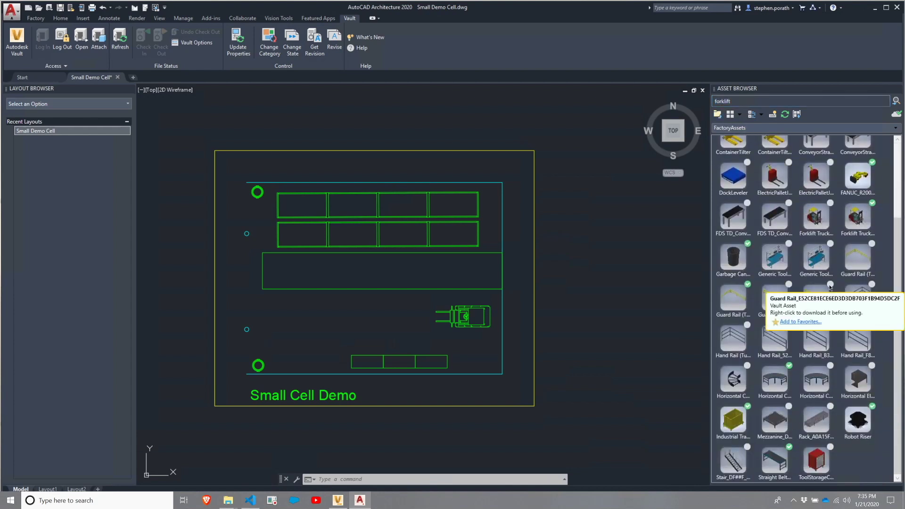
{"action": "scroll", "coordinate": [830, 287], "scroll_direction": "up", "scroll_amount": 1}
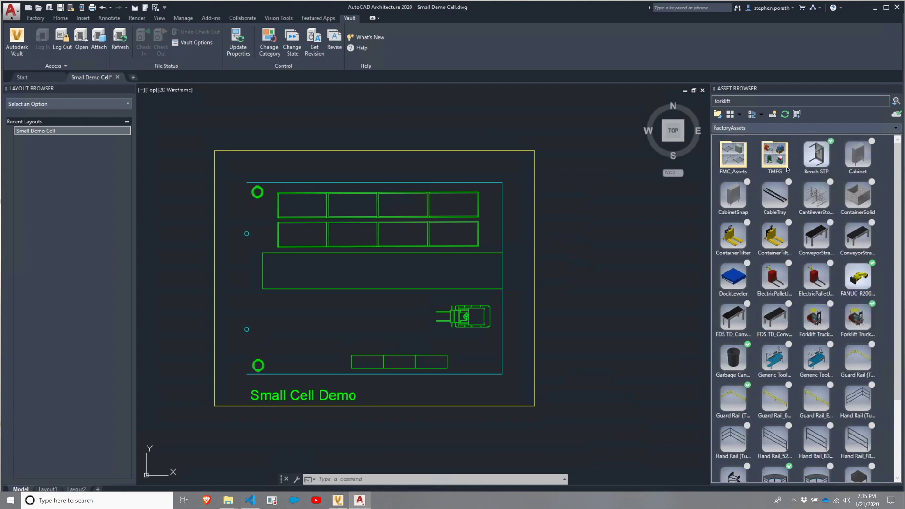
{"action": "double_click", "coordinate": [744, 163]}
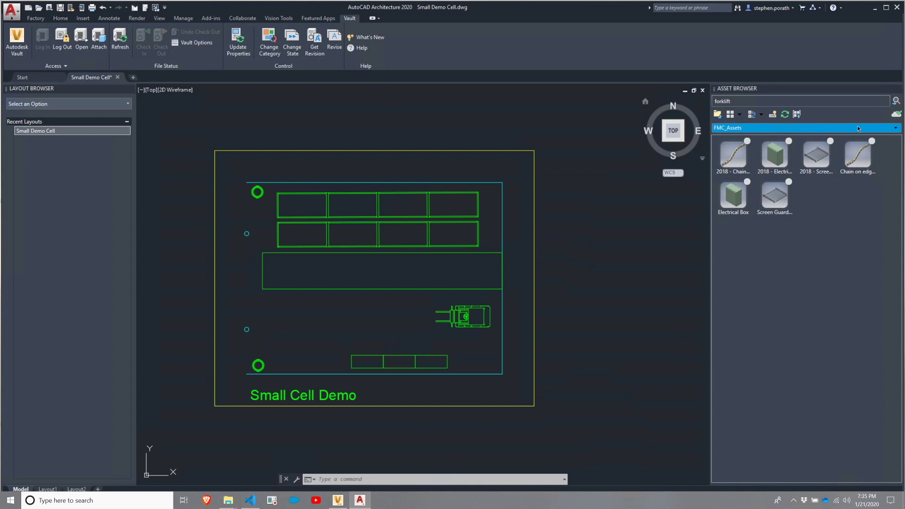
{"action": "left_click", "coordinate": [717, 114]}
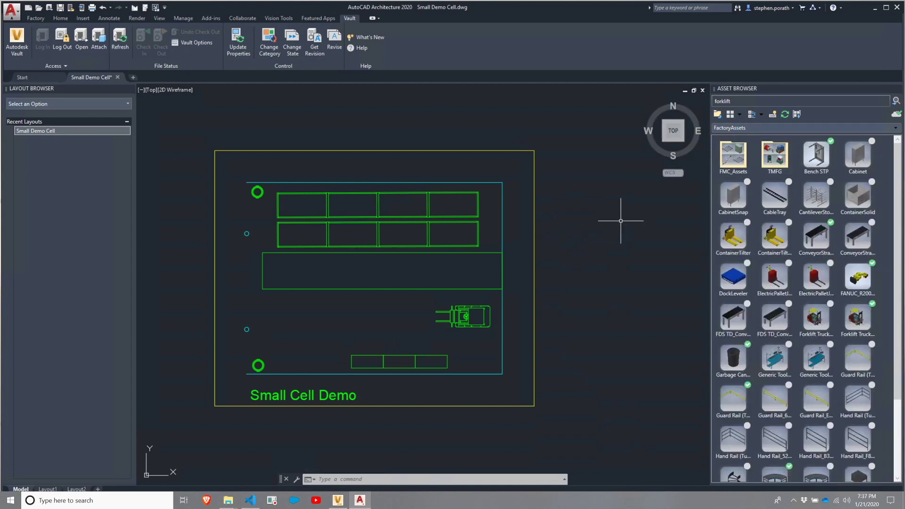
{"action": "scroll", "coordinate": [837, 410], "scroll_direction": "down", "scroll_amount": 3}
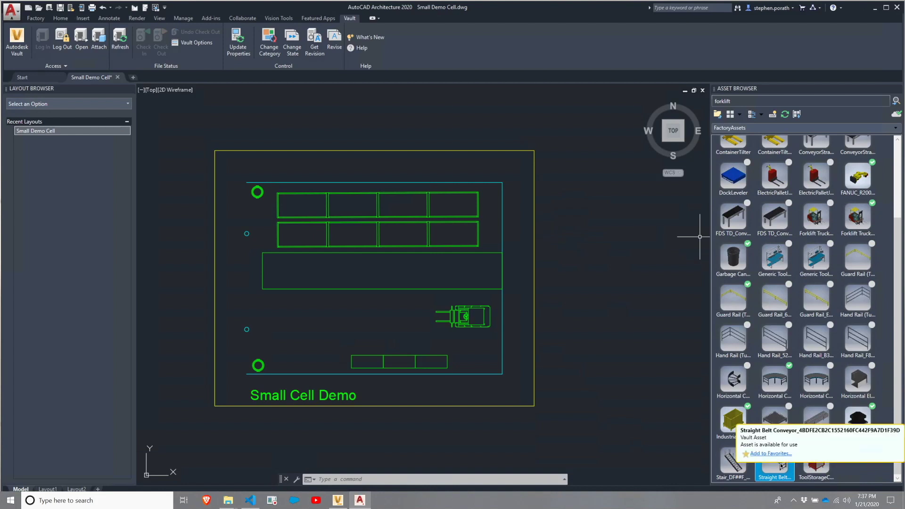
- Place a three-segment Straight Belt Conveyor left of the forklift at default rotation
{"action": "left_click", "coordinate": [781, 465]}
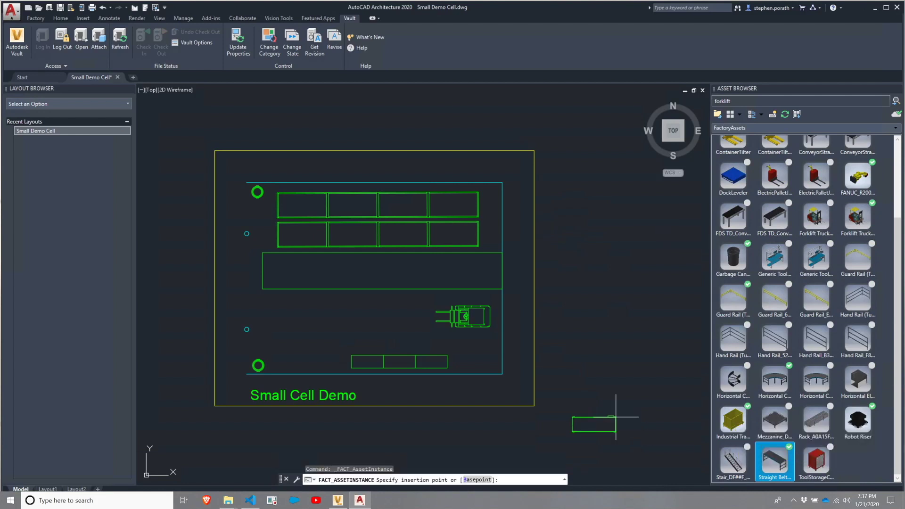
{"action": "left_click", "coordinate": [309, 311]}
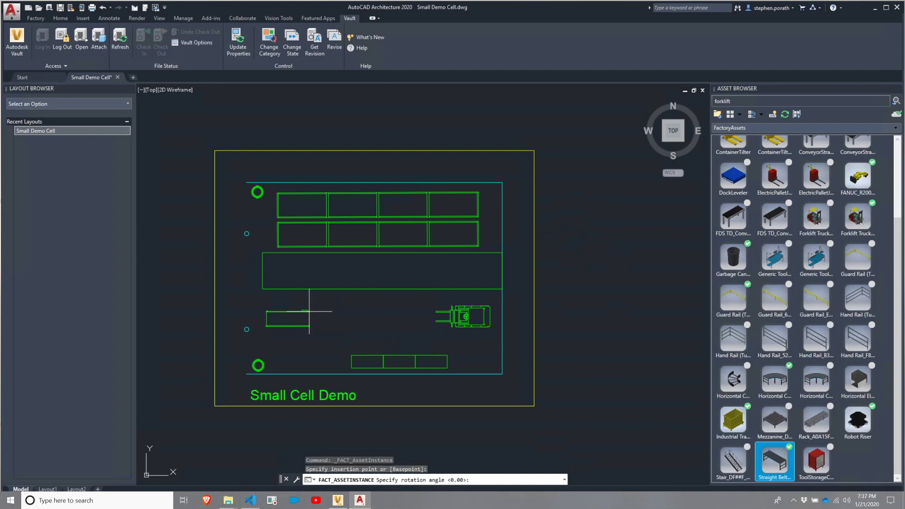
{"action": "key", "text": "Return"}
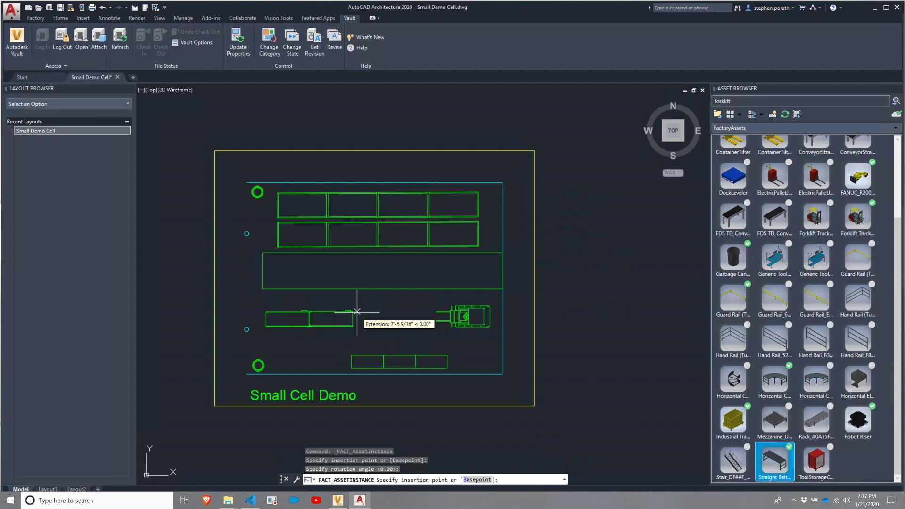
{"action": "left_click", "coordinate": [357, 311]}
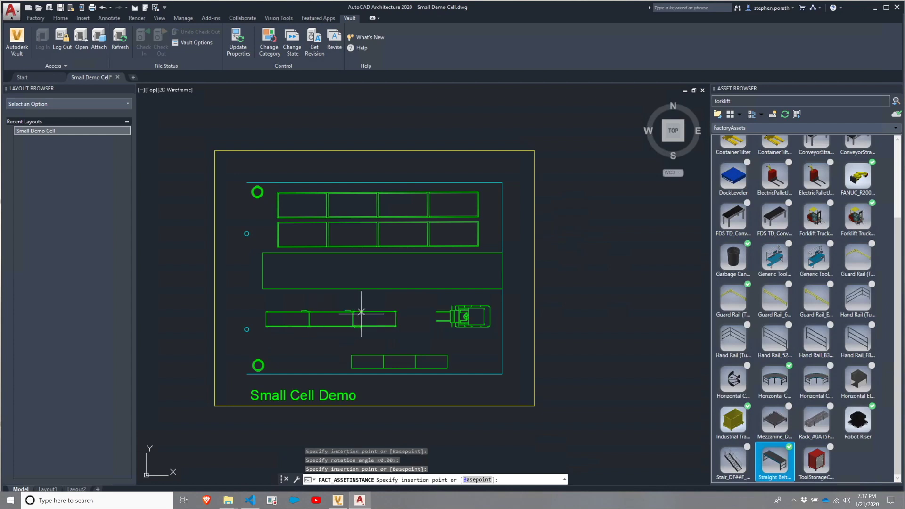
{"action": "left_click", "coordinate": [401, 312]}
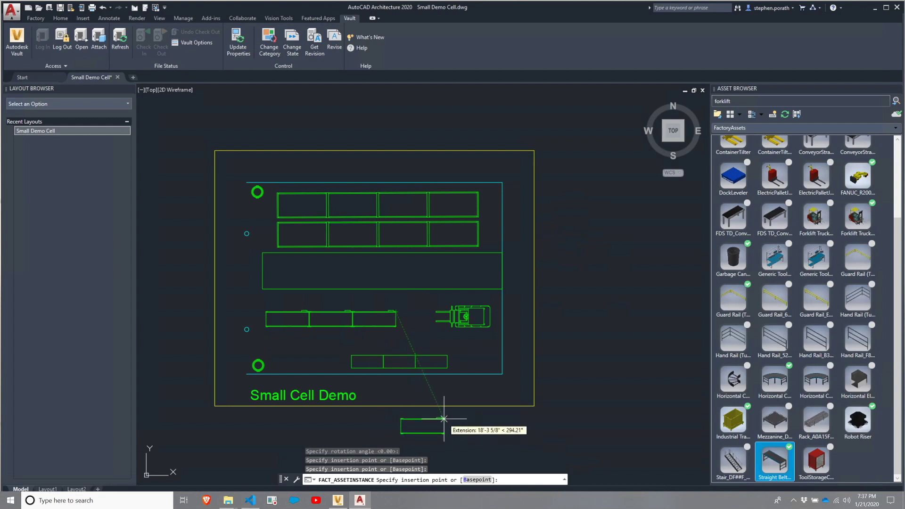
{"action": "key", "text": "Escape"}
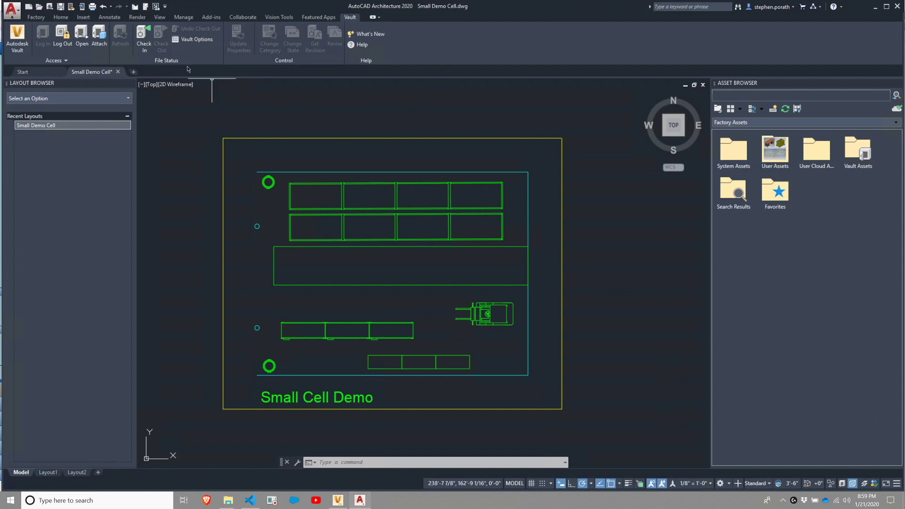
- Save Small Demo Cell.dwg and check it in with comment 'Updated and initial check in of small demo cell'
{"action": "left_click", "coordinate": [145, 37]}
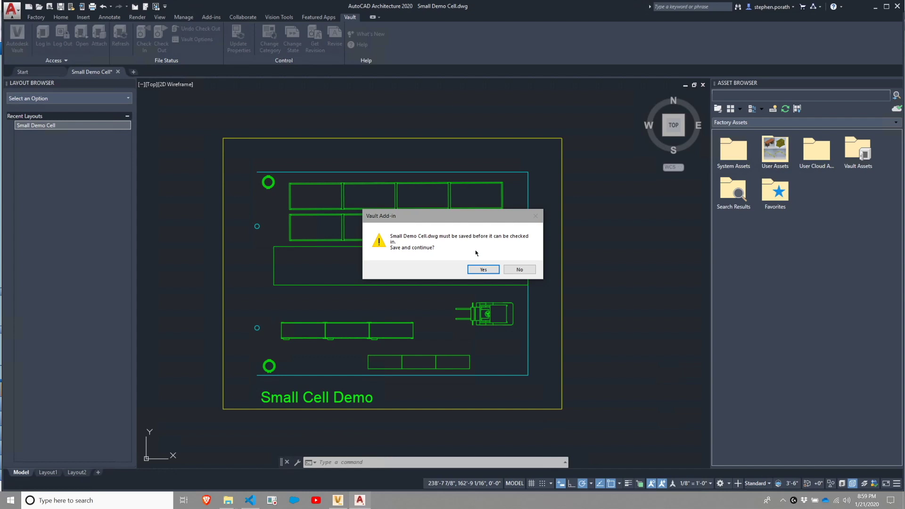
{"action": "left_click", "coordinate": [488, 272]}
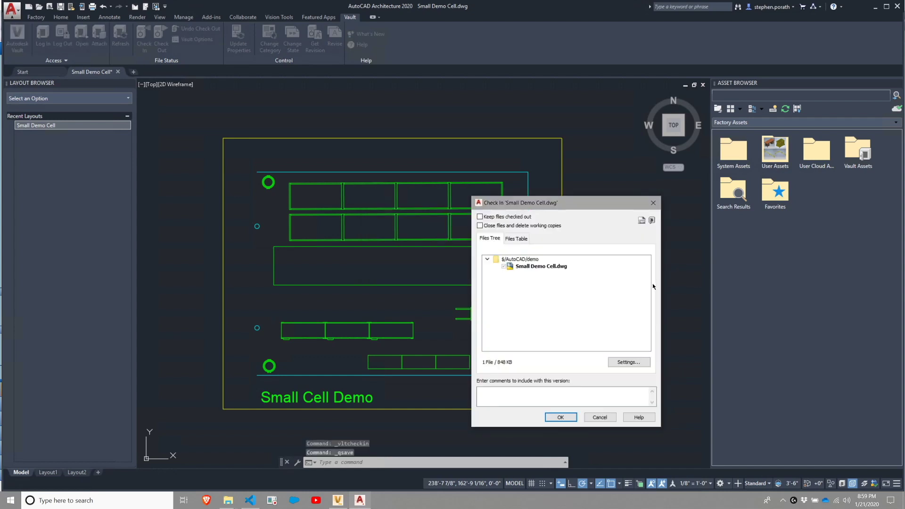
{"action": "left_click_drag", "start_coordinate": [579, 203], "coordinate": [395, 83]}
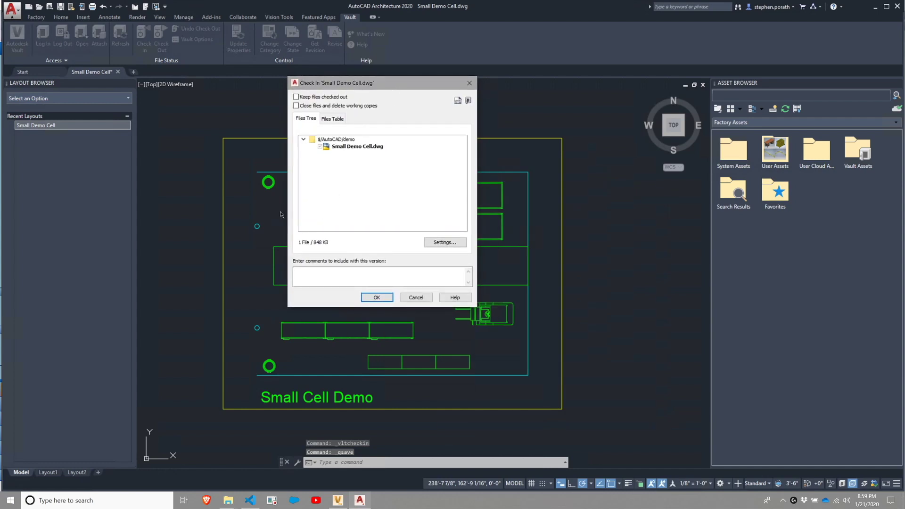
{"action": "left_click", "coordinate": [391, 270]}
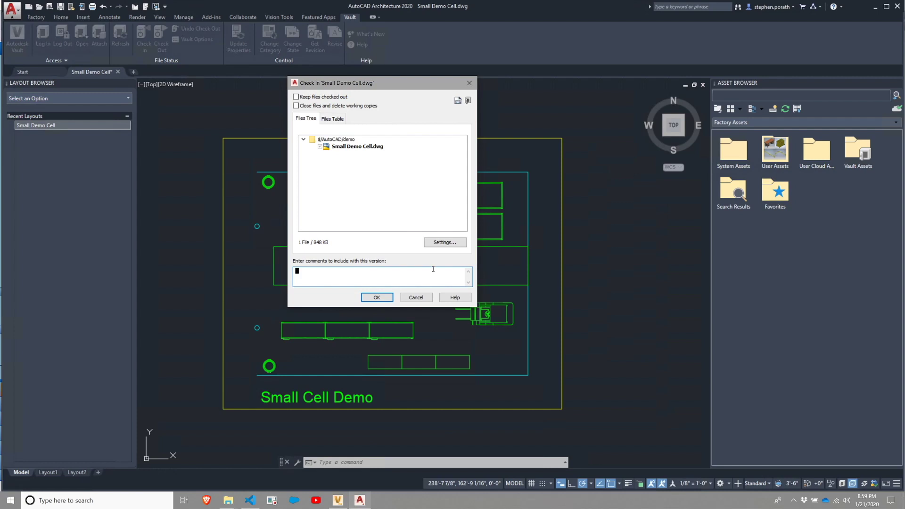
{"action": "type", "text": "Updated and initial check in of small demo cell"}
{"action": "left_click", "coordinate": [388, 298]}
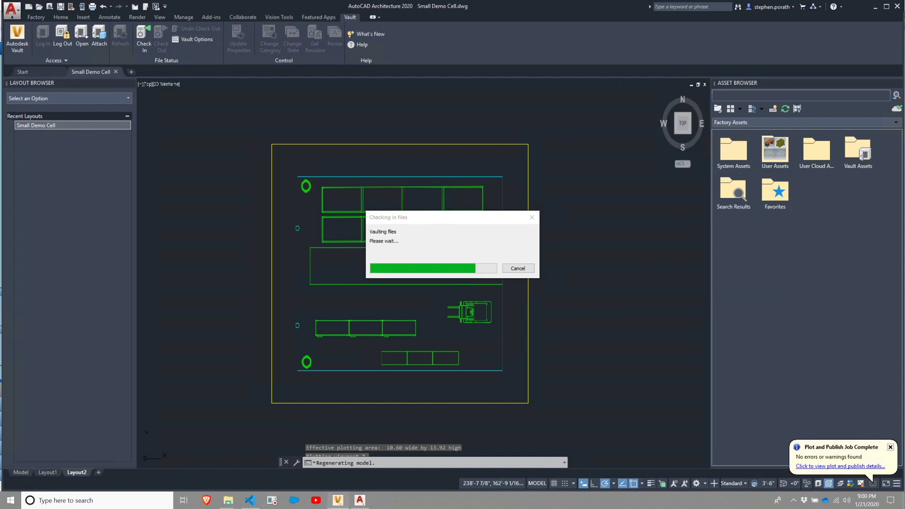
- Acknowledge the completed check-in notice and switch to Vault Professional
{"action": "mouse_move", "coordinate": [360, 500]}
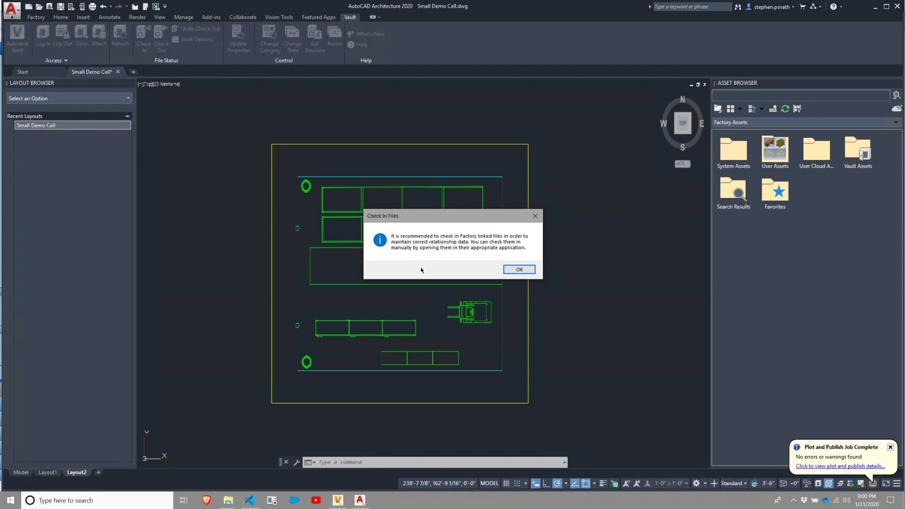
{"action": "left_click", "coordinate": [519, 270]}
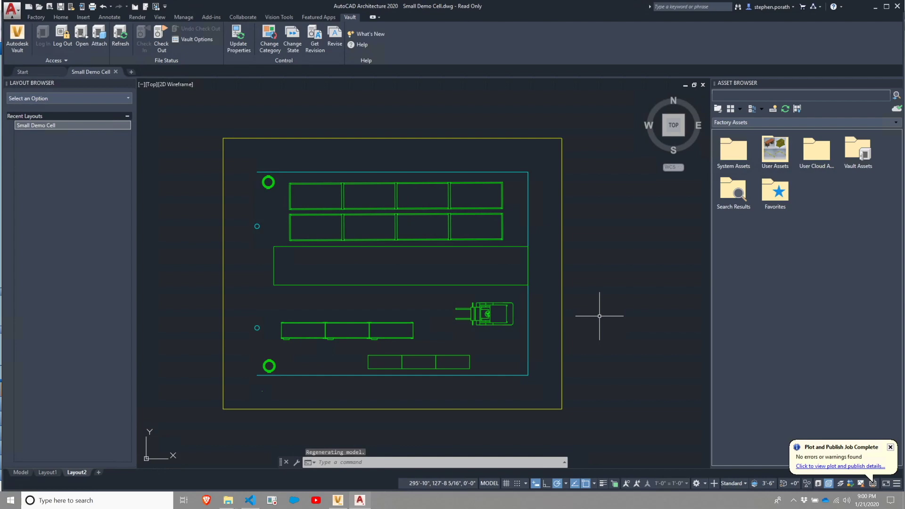
{"action": "left_click", "coordinate": [338, 500]}
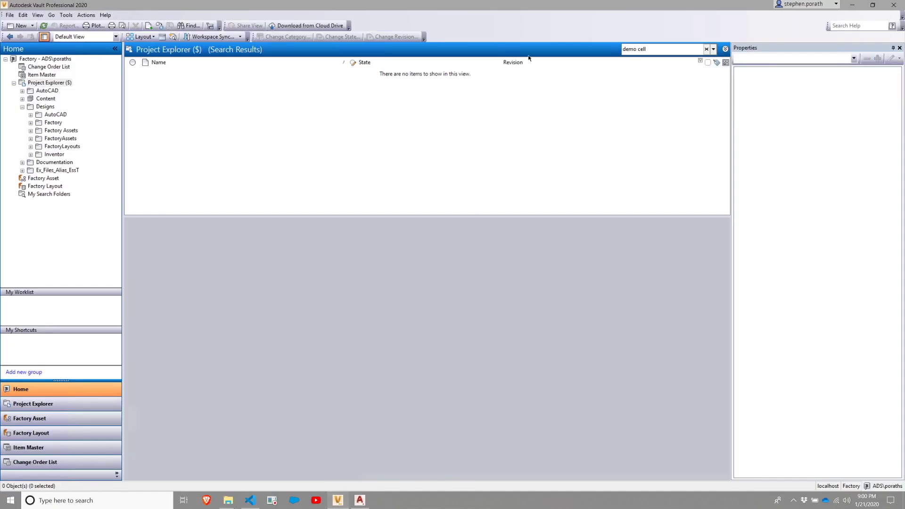
- Search Vault for 'demo cell' and review history and properties of both Small Demo Cell files
{"action": "left_click", "coordinate": [652, 48]}
{"action": "left_click", "coordinate": [706, 49]}
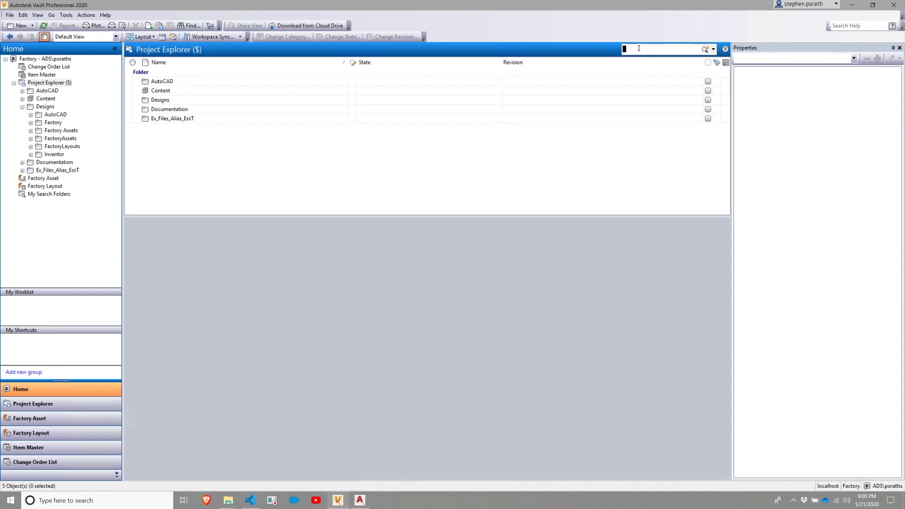
{"action": "type", "text": "demo cell"}
{"action": "key", "text": "Return"}
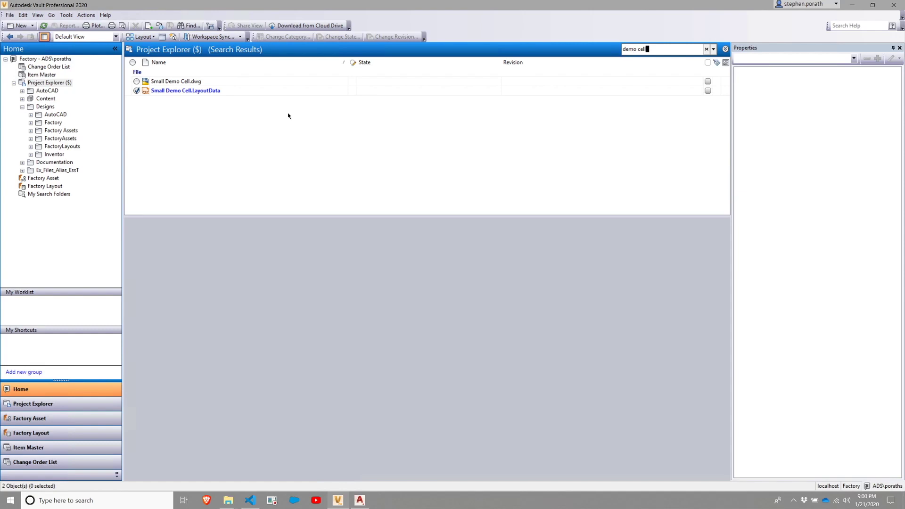
{"action": "left_click", "coordinate": [181, 82]}
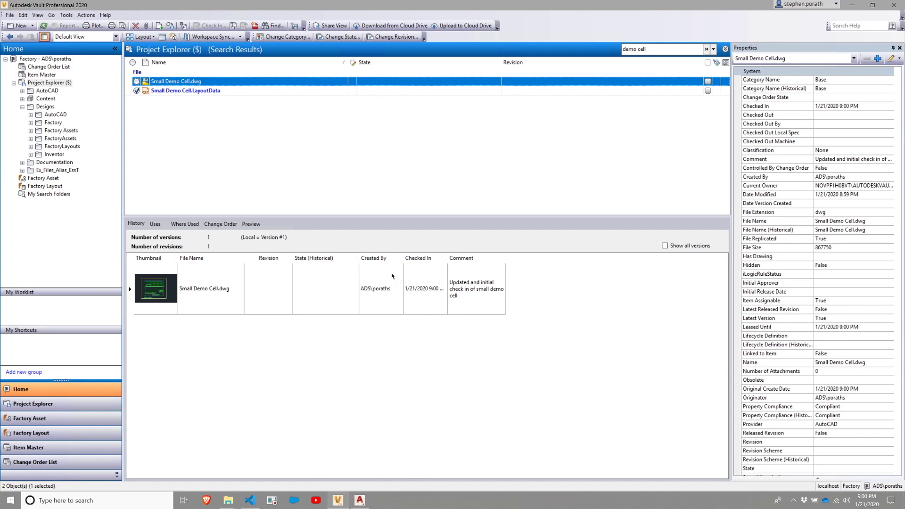
{"action": "left_click", "coordinate": [196, 92]}
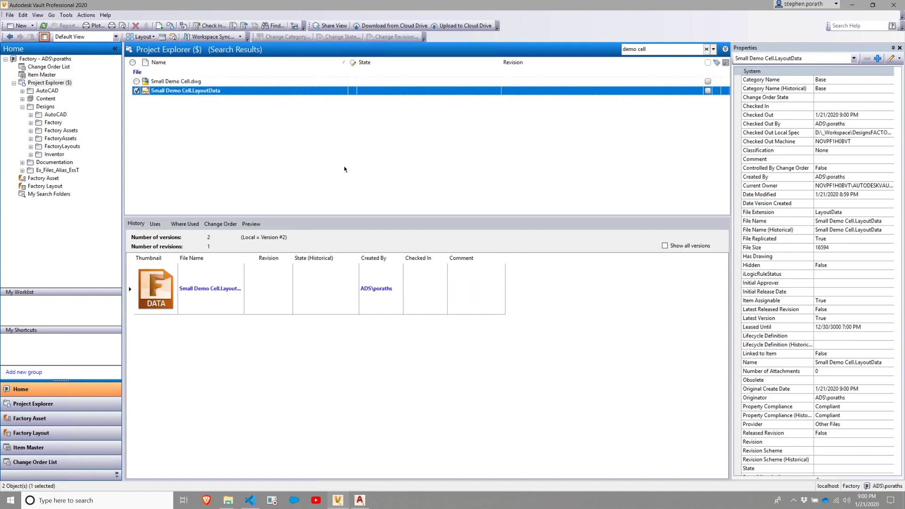